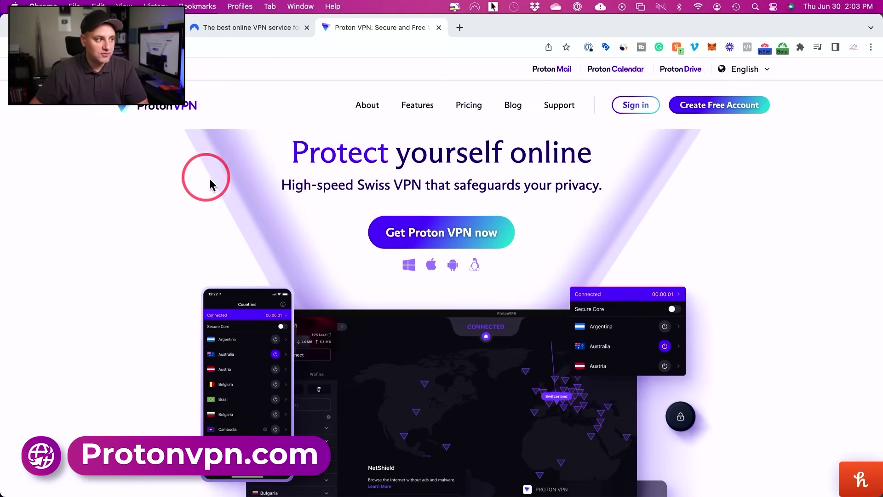
Step: View NordVPN's Complete, Plus and Standard plans priced $3.29–$5.29/mo, then return to Proton VPN
{"action": "left_click", "coordinate": [242, 27]}
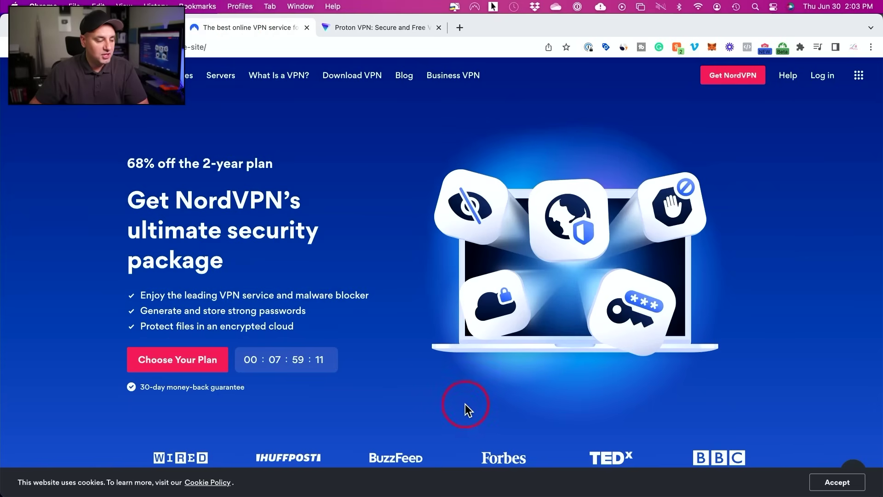
{"action": "left_click", "coordinate": [171, 352]}
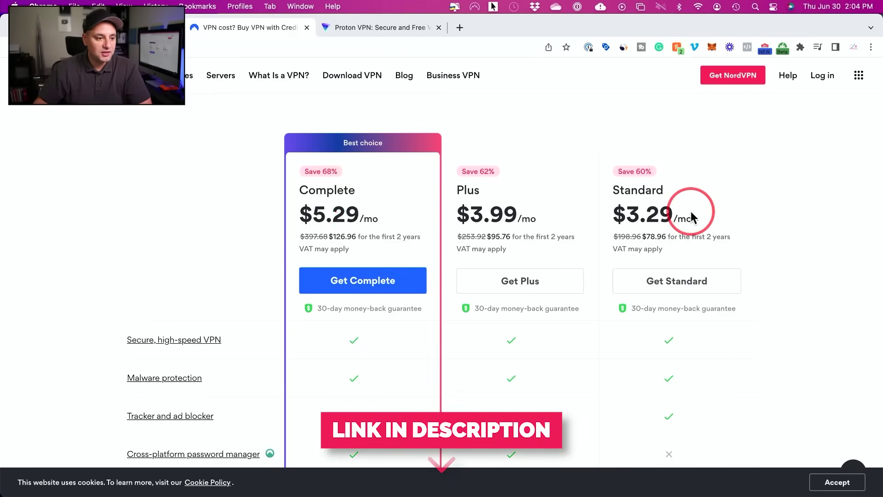
{"action": "left_click", "coordinate": [355, 30]}
Step: Compare Proton VPN Plus 2-year plan at 4.99 €/month against the free version
{"action": "scroll", "coordinate": [747, 235], "scroll_direction": "down", "scroll_amount": 3}
{"action": "scroll", "coordinate": [747, 236], "scroll_direction": "up", "scroll_amount": 2}
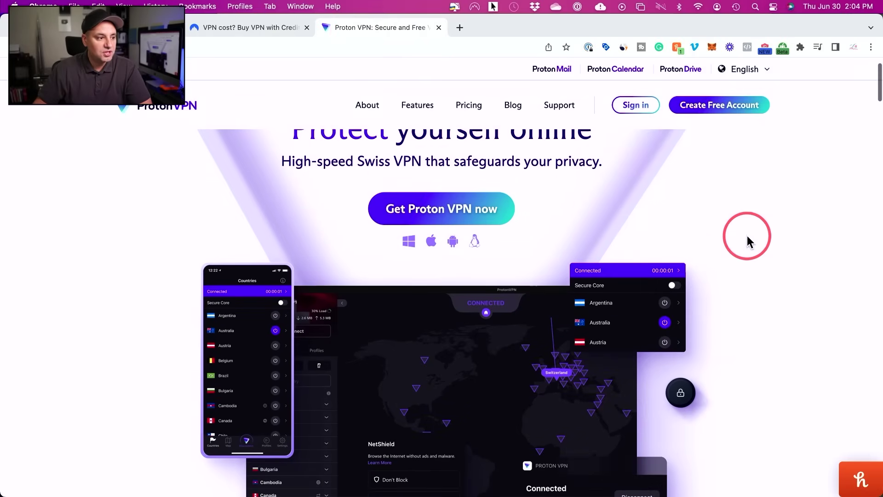
{"action": "left_click", "coordinate": [469, 106]}
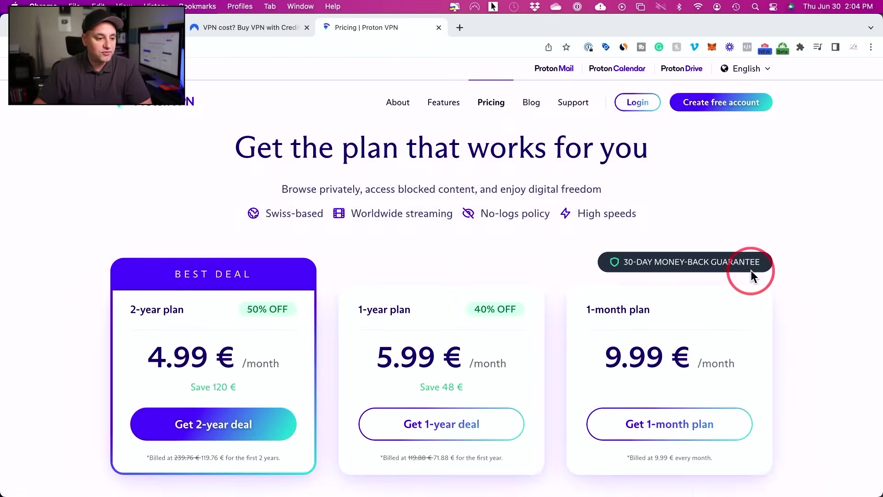
{"action": "scroll", "coordinate": [750, 269], "scroll_direction": "down", "scroll_amount": 3}
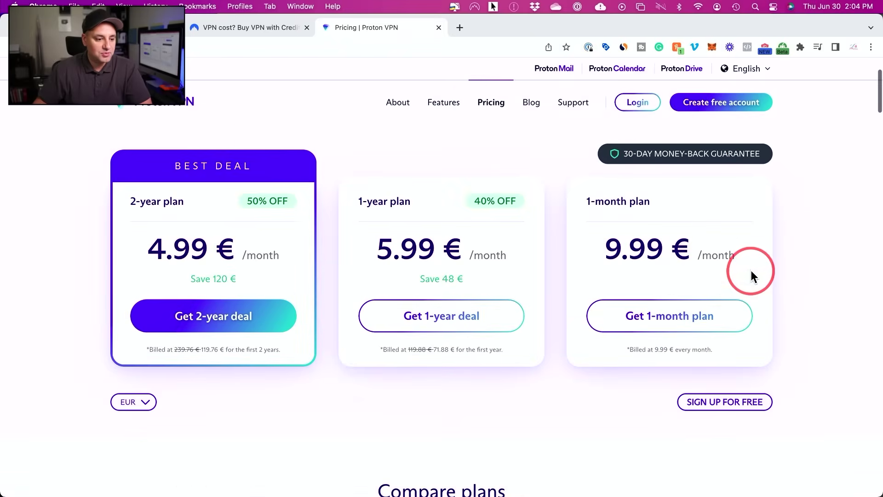
{"action": "left_click", "coordinate": [711, 409]}
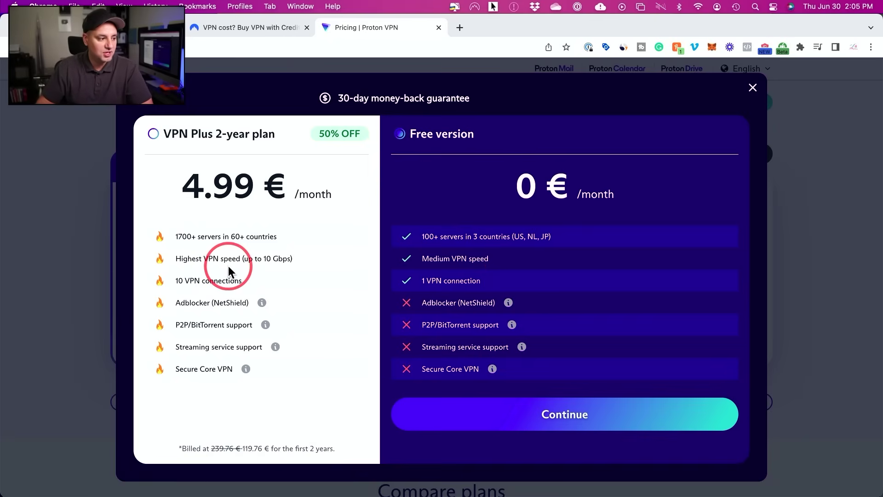
{"action": "left_click", "coordinate": [245, 26]}
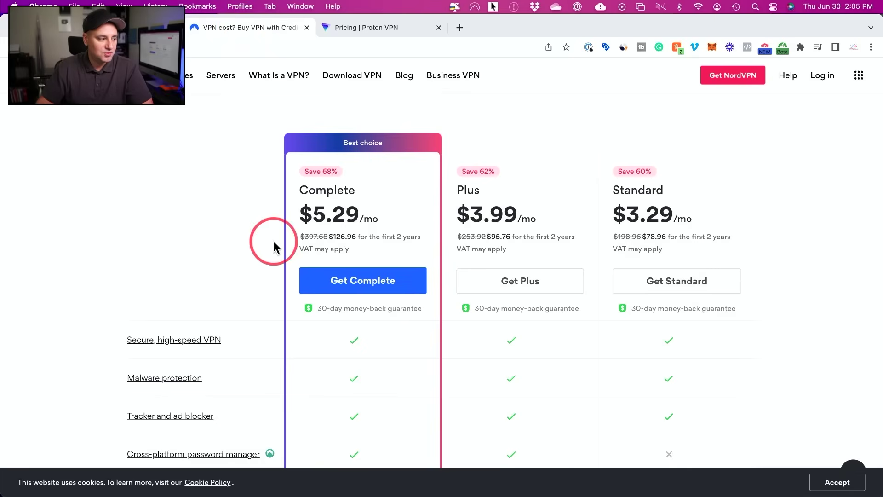
Step: Review nordvpn.com's Similarweb stats: 12.40M monthly visits, rank #6,415, United States 27.57%
{"action": "scroll", "coordinate": [259, 239], "scroll_direction": "down", "scroll_amount": 3}
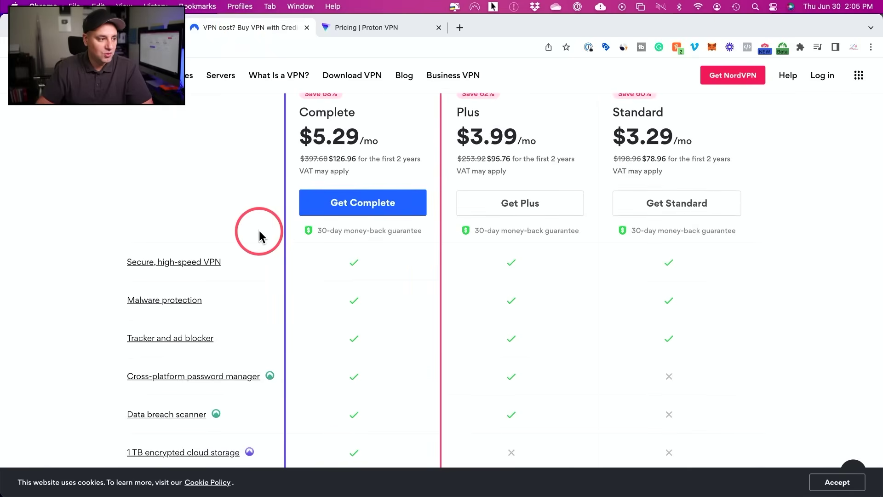
{"action": "scroll", "coordinate": [349, 129], "scroll_direction": "up", "scroll_amount": 5}
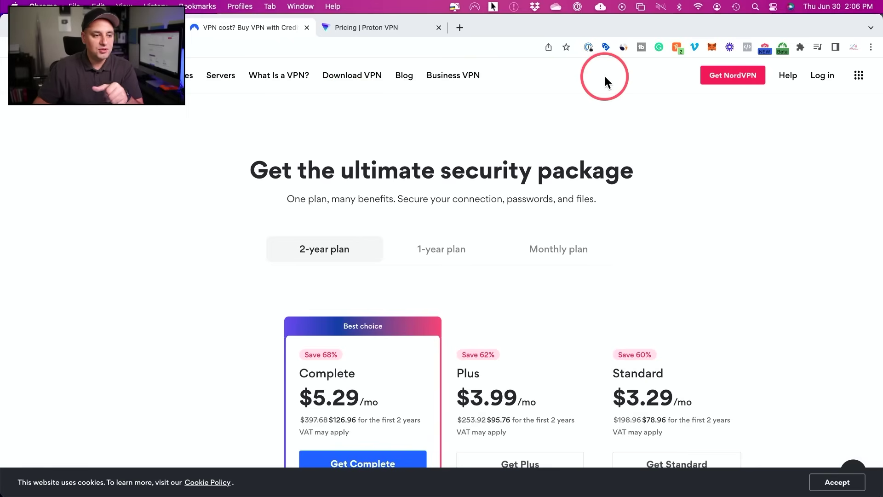
{"action": "left_click", "coordinate": [623, 48]}
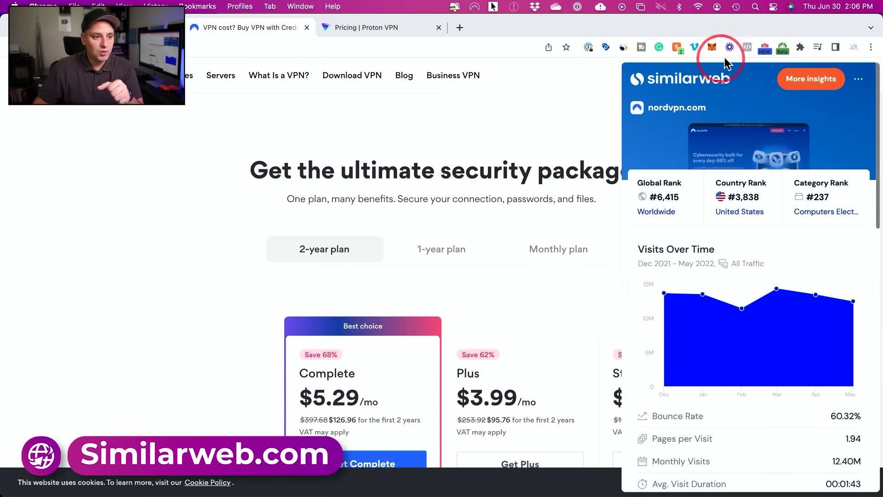
{"action": "scroll", "coordinate": [769, 164], "scroll_direction": "down", "scroll_amount": 3}
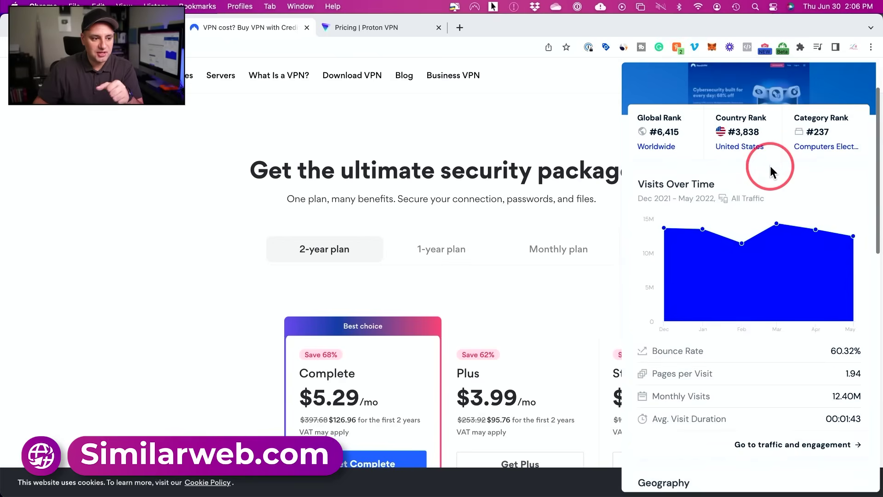
{"action": "mouse_move", "coordinate": [664, 234]}
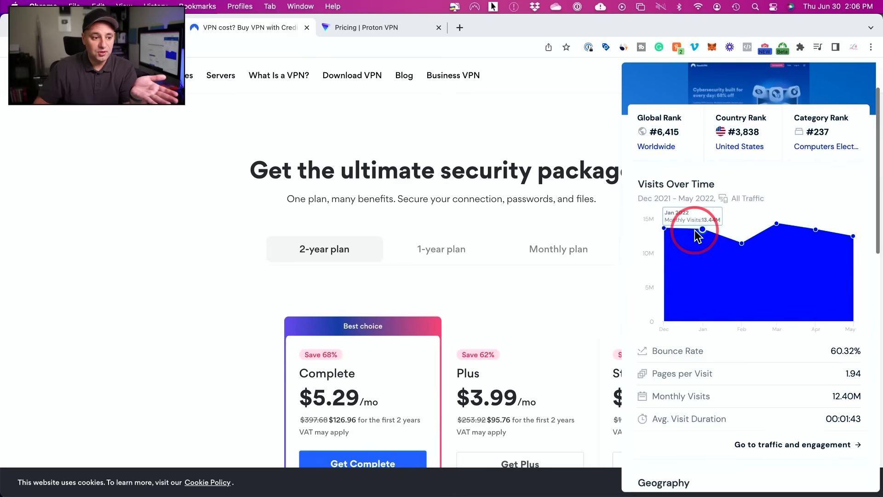
{"action": "mouse_move", "coordinate": [777, 229]}
{"action": "mouse_move", "coordinate": [815, 236]}
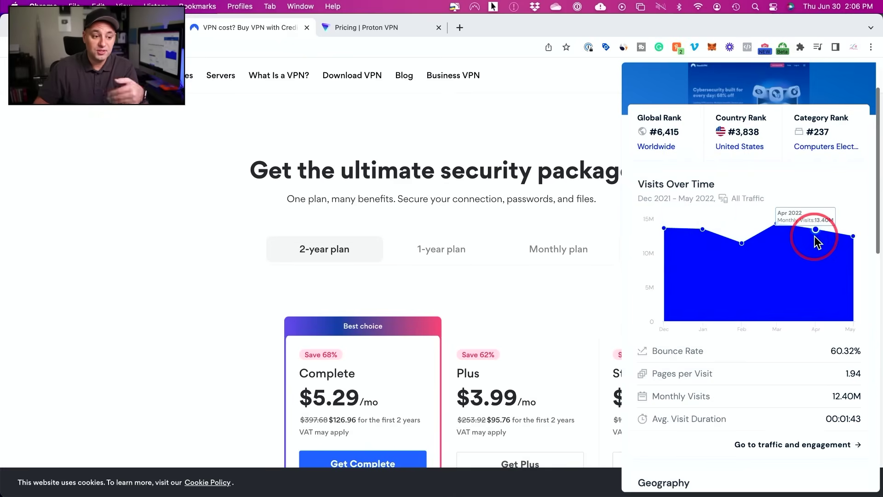
{"action": "scroll", "coordinate": [815, 236], "scroll_direction": "down", "scroll_amount": 9}
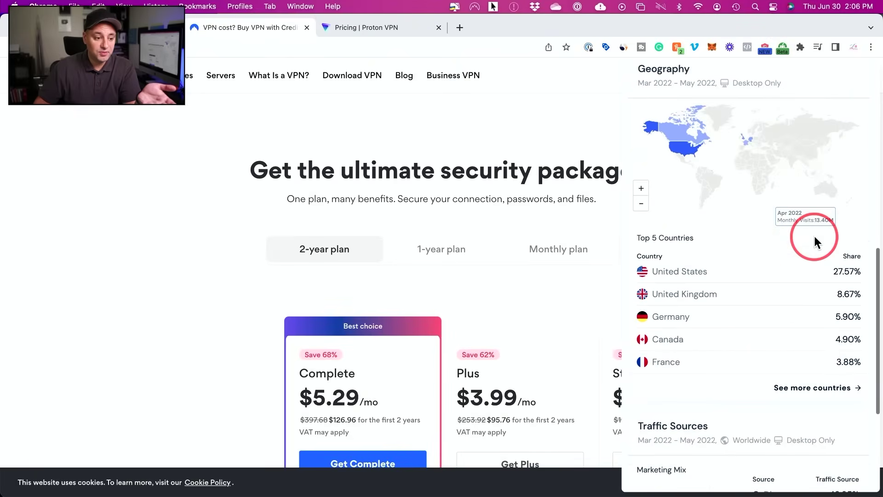
{"action": "scroll", "coordinate": [814, 233], "scroll_direction": "down", "scroll_amount": 4}
{"action": "scroll", "coordinate": [813, 233], "scroll_direction": "up", "scroll_amount": 5}
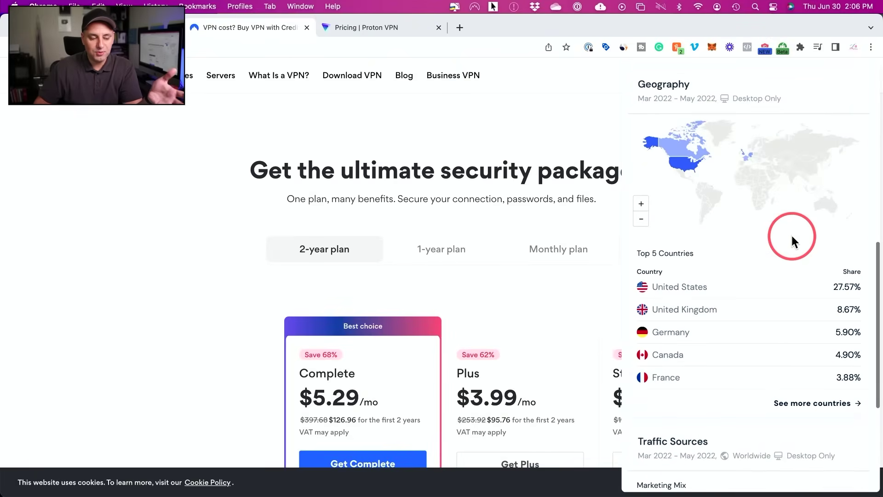
{"action": "mouse_move", "coordinate": [685, 174]}
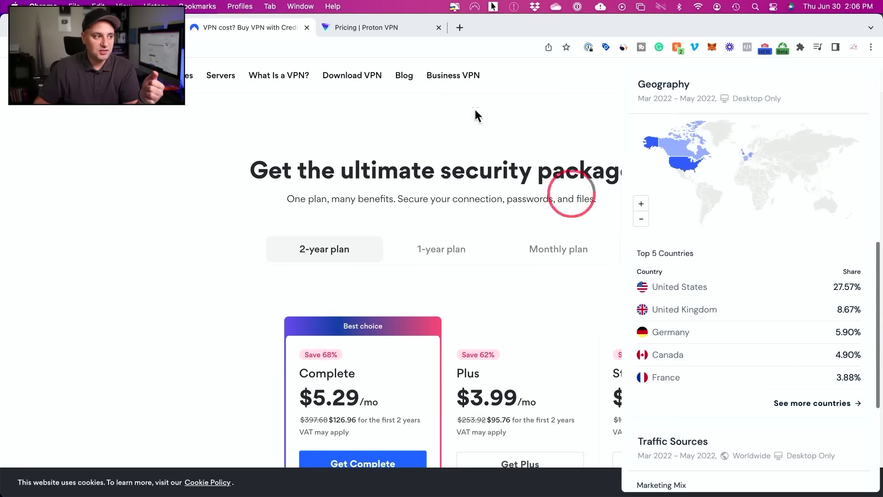
Step: Review protonvpn.com's Similarweb traffic stats, including the monthly visits chart and country breakdown
{"action": "left_click", "coordinate": [358, 28]}
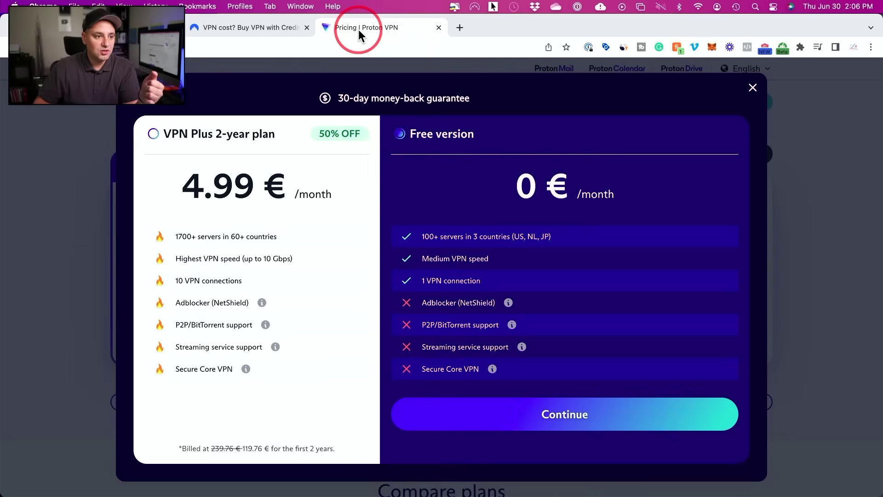
{"action": "left_click", "coordinate": [624, 48]}
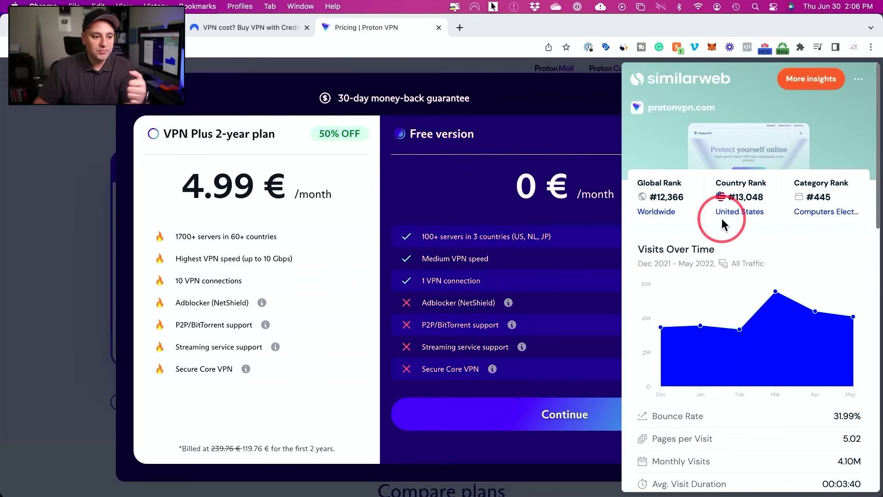
{"action": "left_click", "coordinate": [721, 321]}
{"action": "mouse_move", "coordinate": [798, 316]}
{"action": "scroll", "coordinate": [801, 320], "scroll_direction": "down", "scroll_amount": 2}
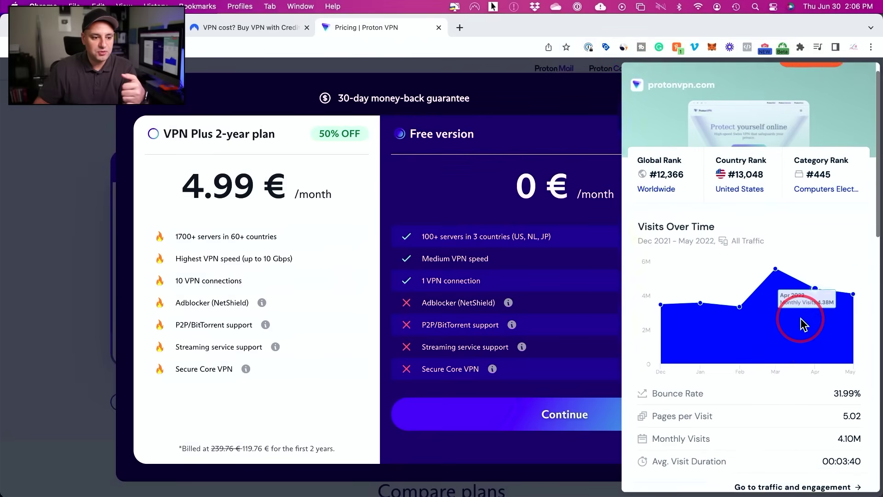
{"action": "scroll", "coordinate": [801, 318], "scroll_direction": "down", "scroll_amount": 2}
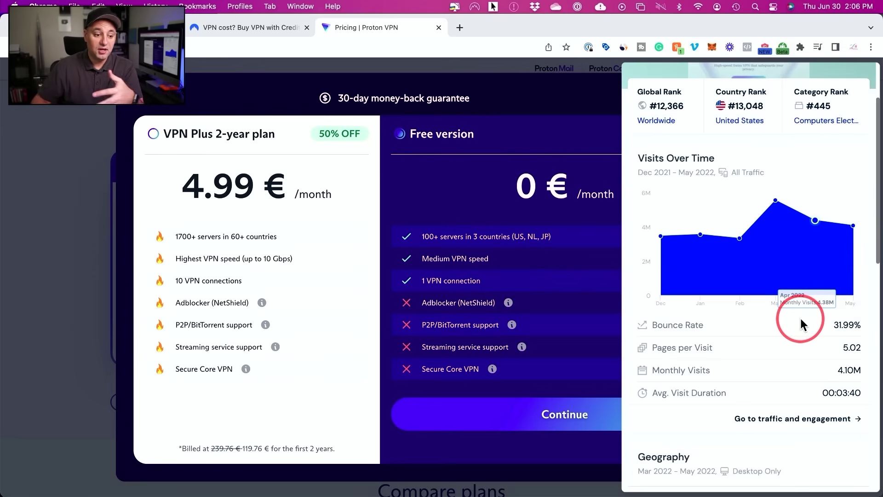
{"action": "scroll", "coordinate": [800, 324], "scroll_direction": "down", "scroll_amount": 3}
{"action": "scroll", "coordinate": [800, 316], "scroll_direction": "down", "scroll_amount": 5}
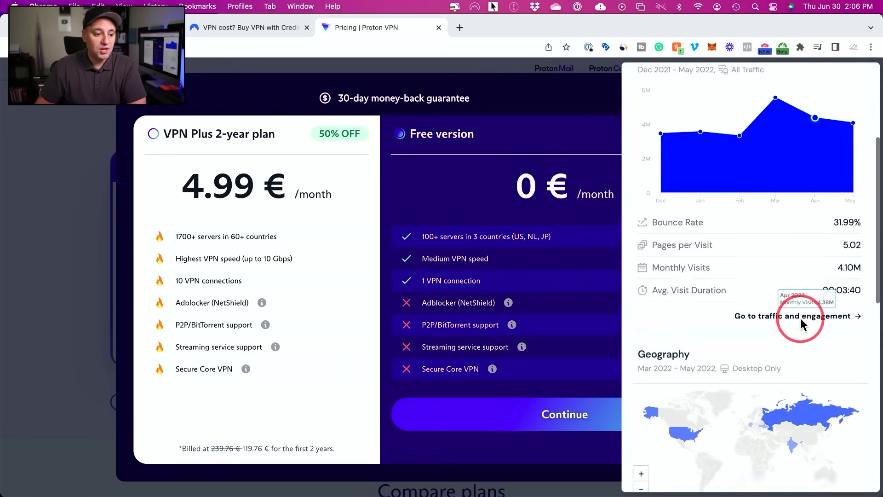
{"action": "mouse_move", "coordinate": [790, 375]}
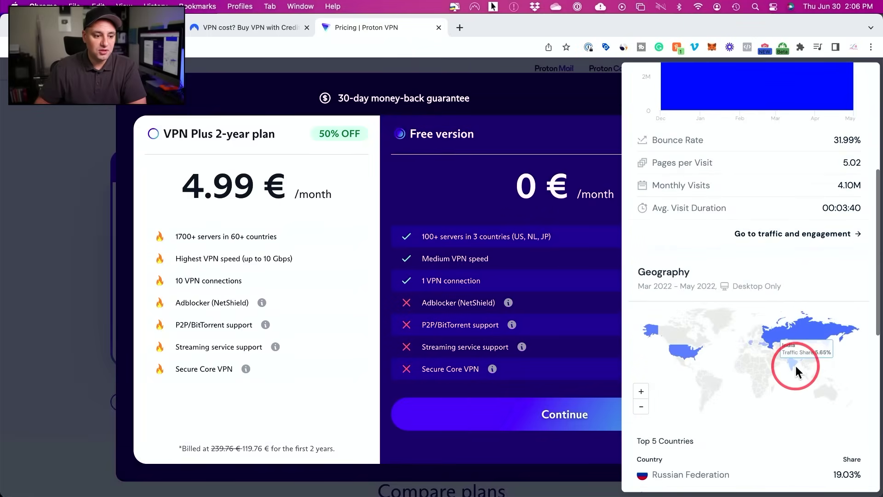
{"action": "mouse_move", "coordinate": [686, 356]}
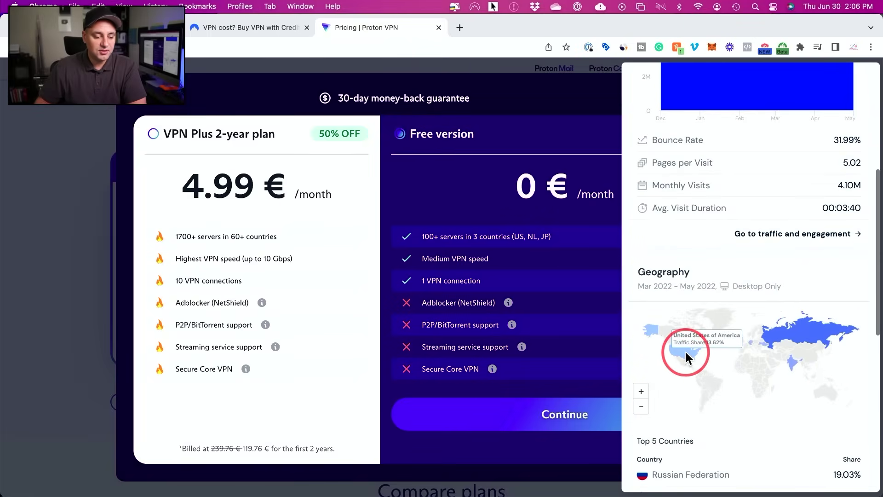
{"action": "scroll", "coordinate": [683, 352], "scroll_direction": "down", "scroll_amount": 2}
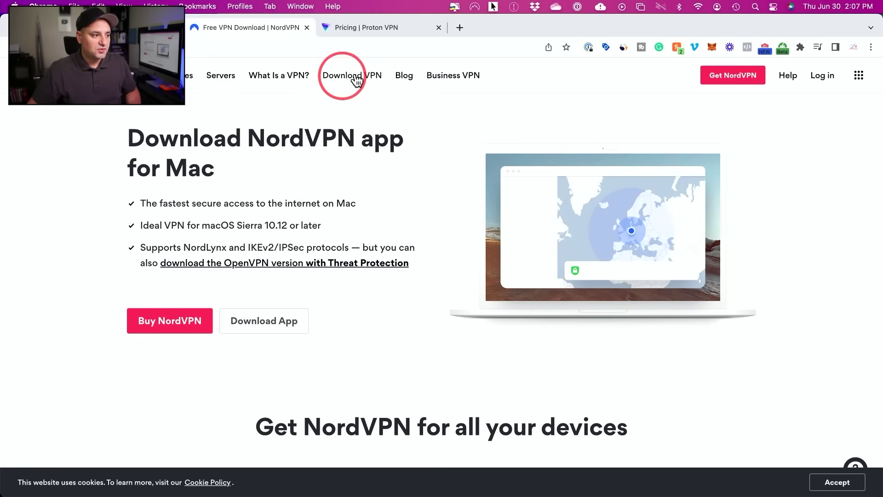
{"action": "scroll", "coordinate": [391, 138], "scroll_direction": "down", "scroll_amount": 2}
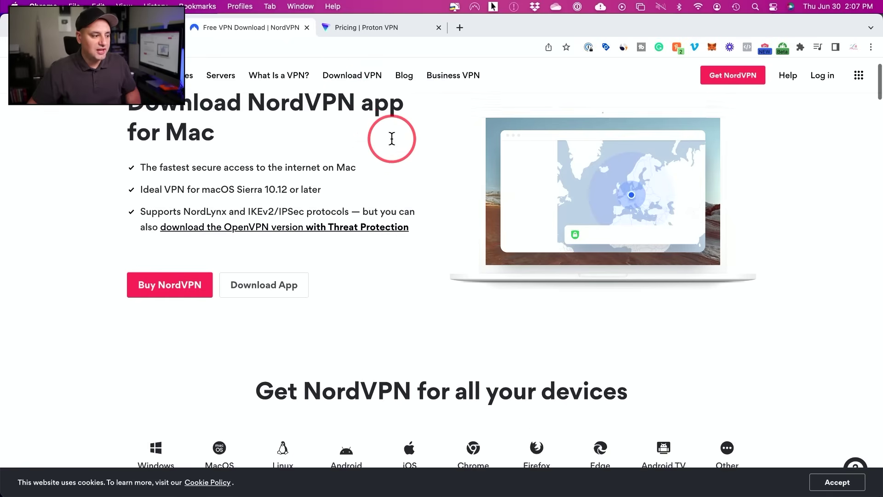
{"action": "scroll", "coordinate": [416, 145], "scroll_direction": "down", "scroll_amount": 5}
{"action": "scroll", "coordinate": [416, 145], "scroll_direction": "down", "scroll_amount": 3}
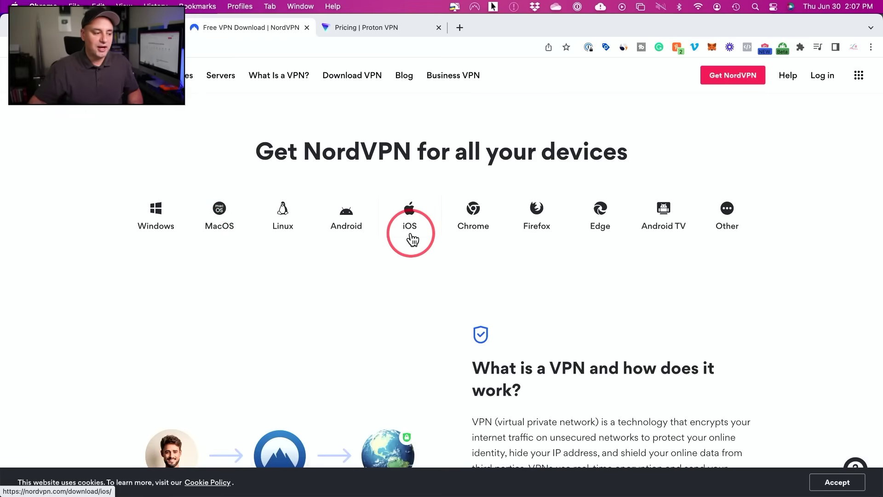
{"action": "scroll", "coordinate": [300, 187], "scroll_direction": "down", "scroll_amount": 2}
{"action": "scroll", "coordinate": [408, 244], "scroll_direction": "down", "scroll_amount": 4}
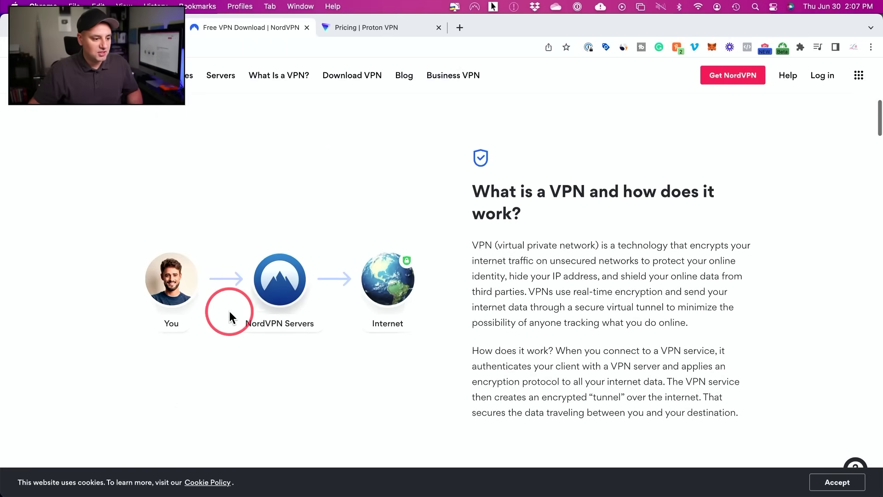
{"action": "scroll", "coordinate": [230, 313], "scroll_direction": "down", "scroll_amount": 8}
{"action": "scroll", "coordinate": [229, 311], "scroll_direction": "up", "scroll_amount": 8}
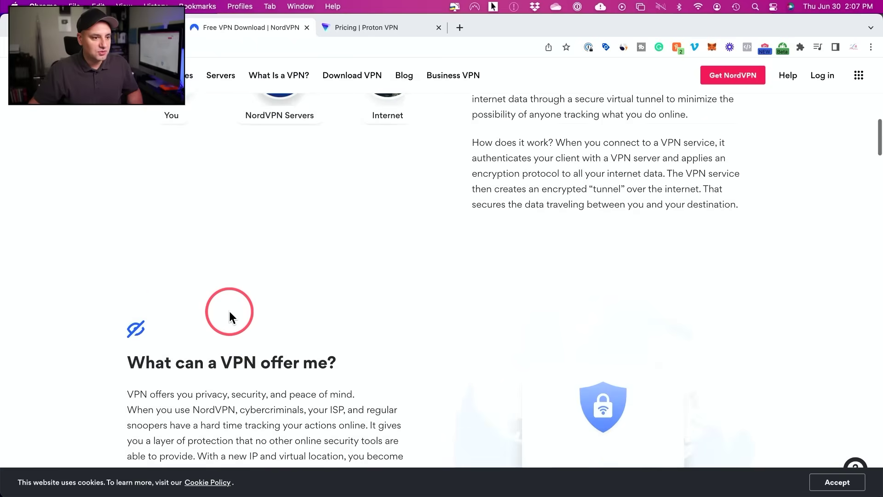
{"action": "scroll", "coordinate": [230, 315], "scroll_direction": "up", "scroll_amount": 2}
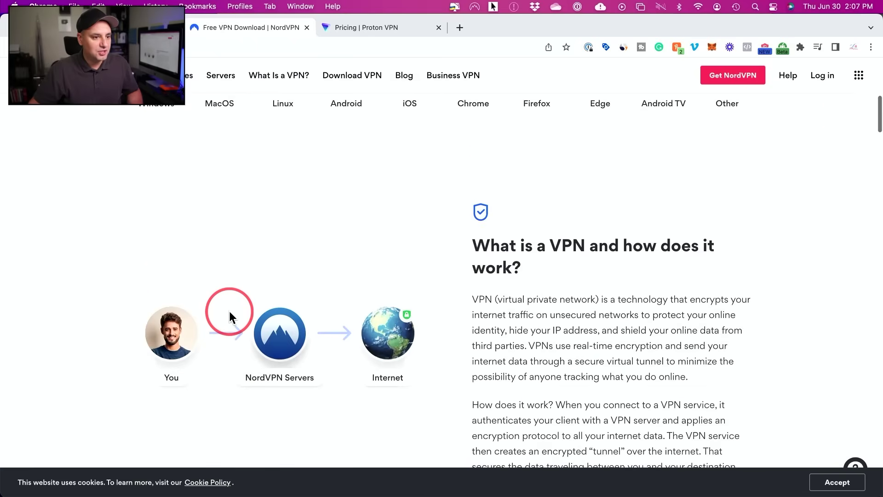
Step: Browse NordVPN's pricing plans, then sign in to the Nord Account Downloads page for macOS
{"action": "left_click", "coordinate": [732, 81]}
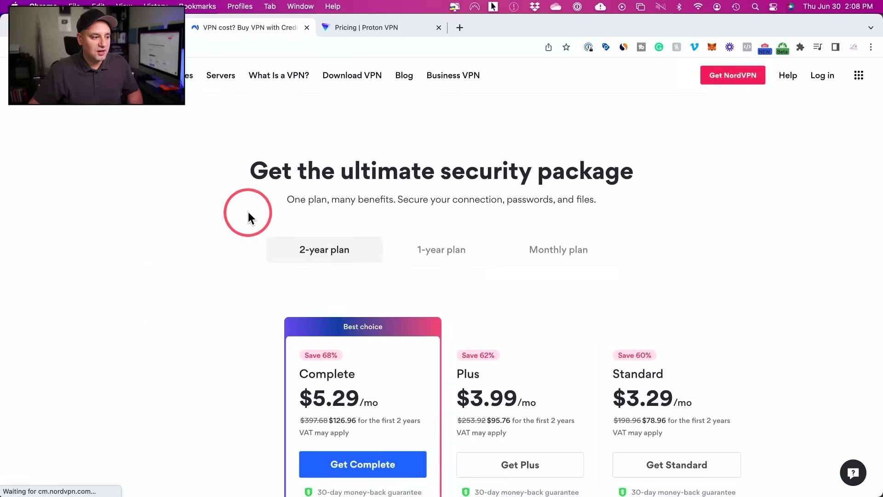
{"action": "scroll", "coordinate": [248, 214], "scroll_direction": "down", "scroll_amount": 6}
{"action": "scroll", "coordinate": [247, 213], "scroll_direction": "down", "scroll_amount": 3}
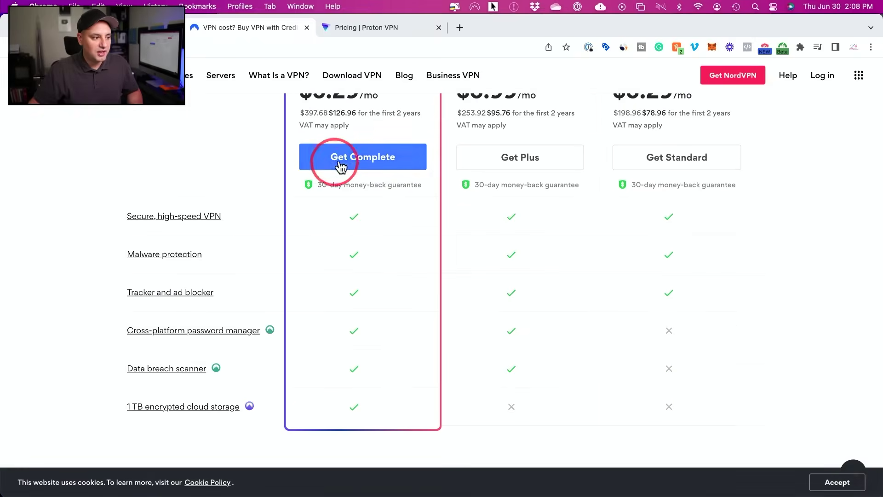
{"action": "scroll", "coordinate": [569, 243], "scroll_direction": "down", "scroll_amount": 1}
{"action": "scroll", "coordinate": [569, 242], "scroll_direction": "down", "scroll_amount": 3}
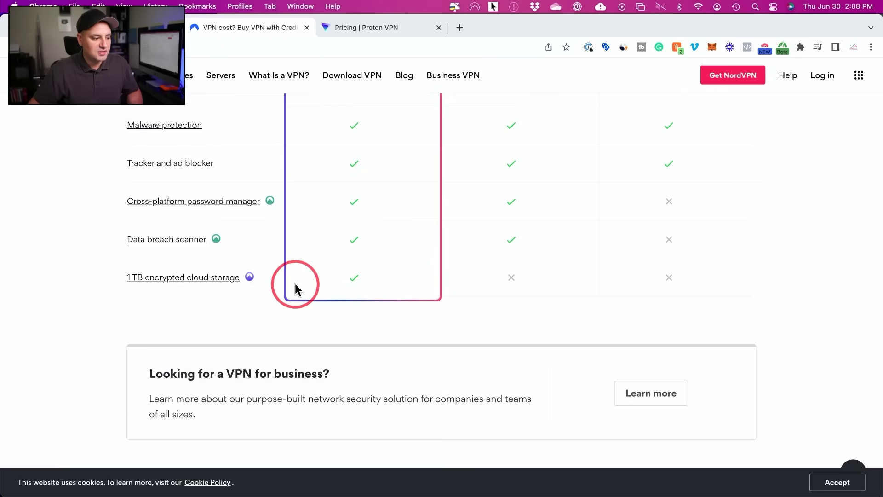
{"action": "scroll", "coordinate": [296, 288], "scroll_direction": "up", "scroll_amount": 3}
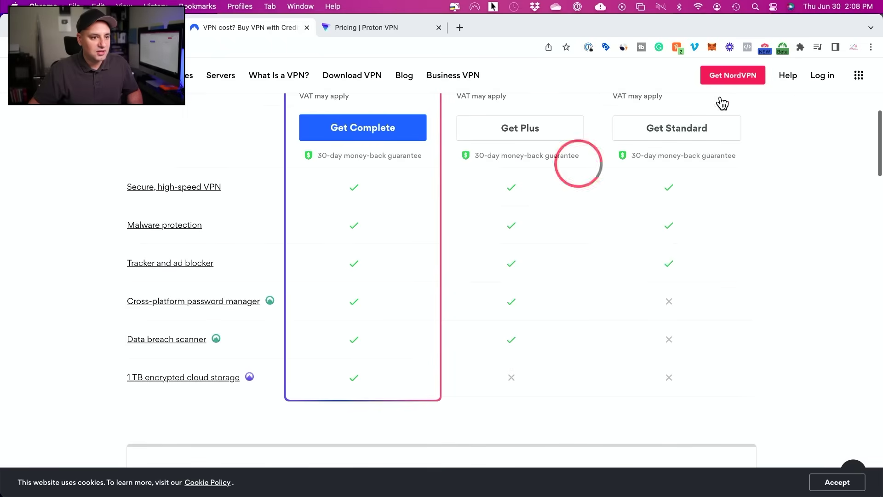
{"action": "left_click", "coordinate": [817, 78]}
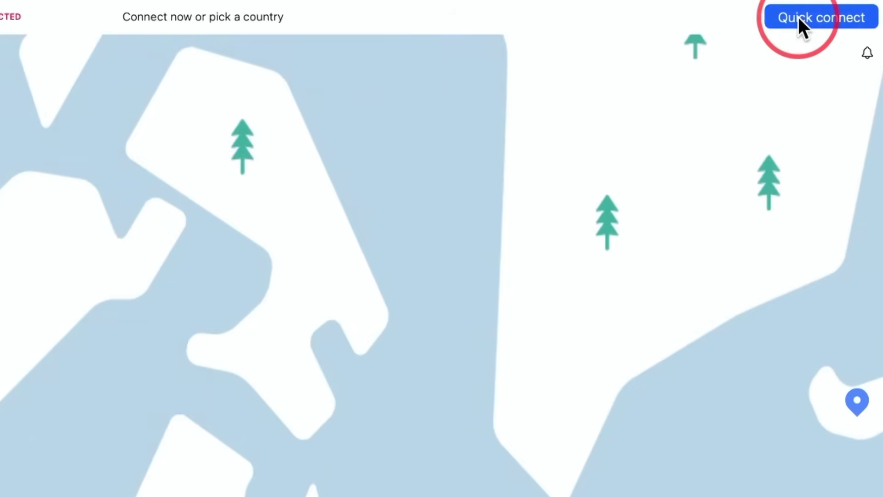
Step: Quick connect, allow VPN configurations, and confirm the connection to United States #6312
{"action": "left_click", "coordinate": [831, 12]}
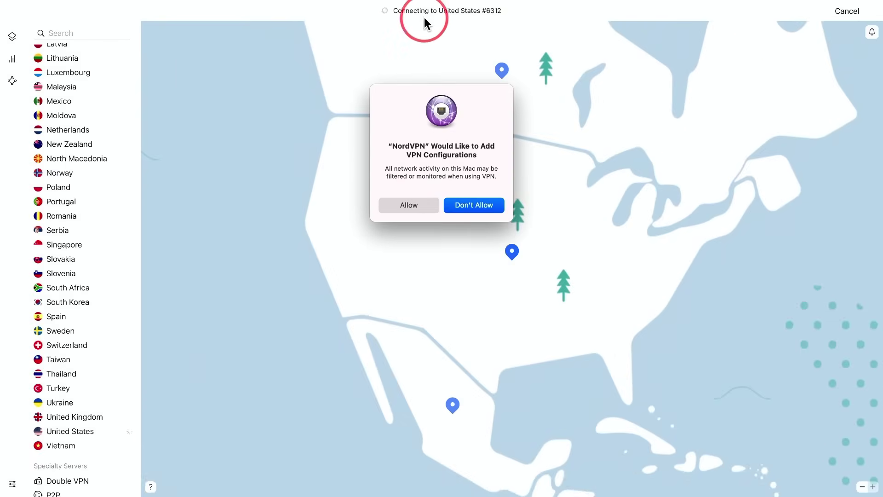
{"action": "left_click", "coordinate": [406, 205]}
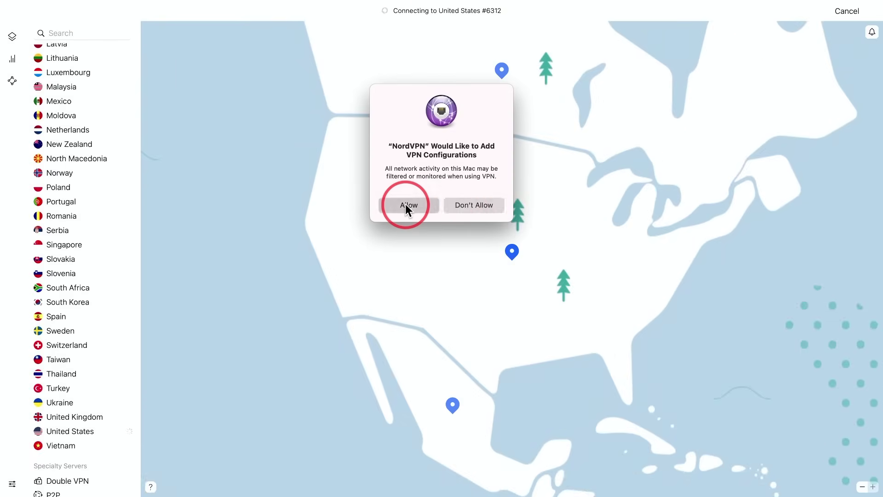
{"action": "scroll", "coordinate": [508, 261], "scroll_direction": "down", "scroll_amount": 3}
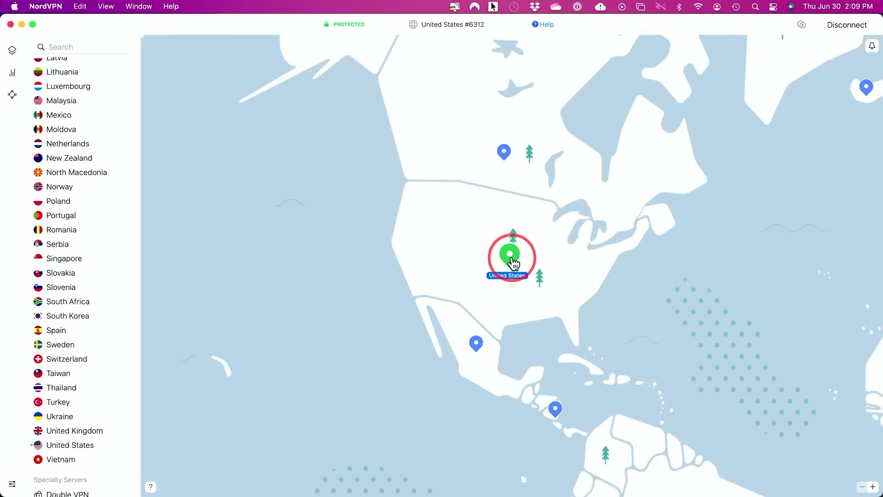
{"action": "left_click", "coordinate": [511, 260]}
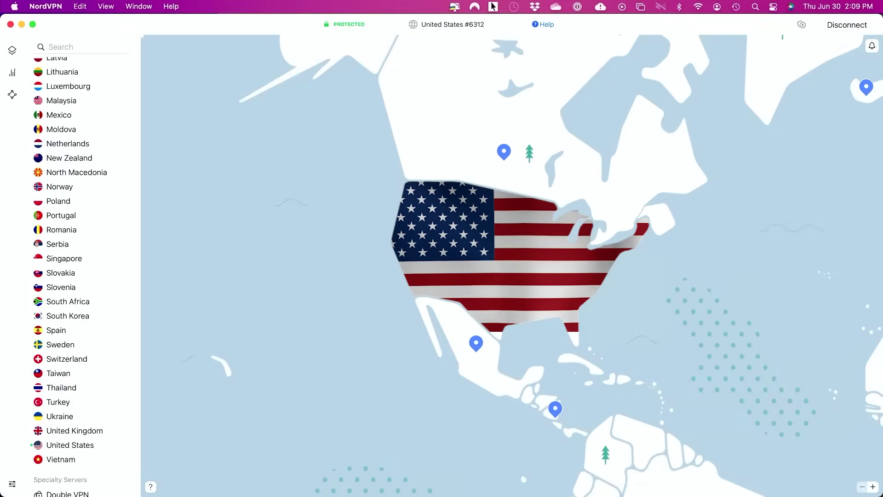
Step: Pan the map across the Atlantic to Europe and connect to Ireland #168
{"action": "left_click_drag", "start_coordinate": [743, 236], "coordinate": [460, 240]}
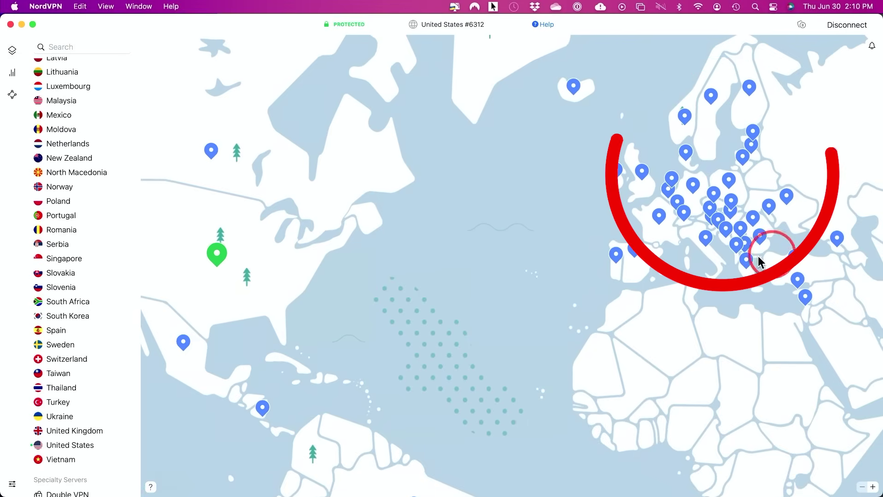
{"action": "left_click_drag", "start_coordinate": [487, 311], "coordinate": [410, 133]}
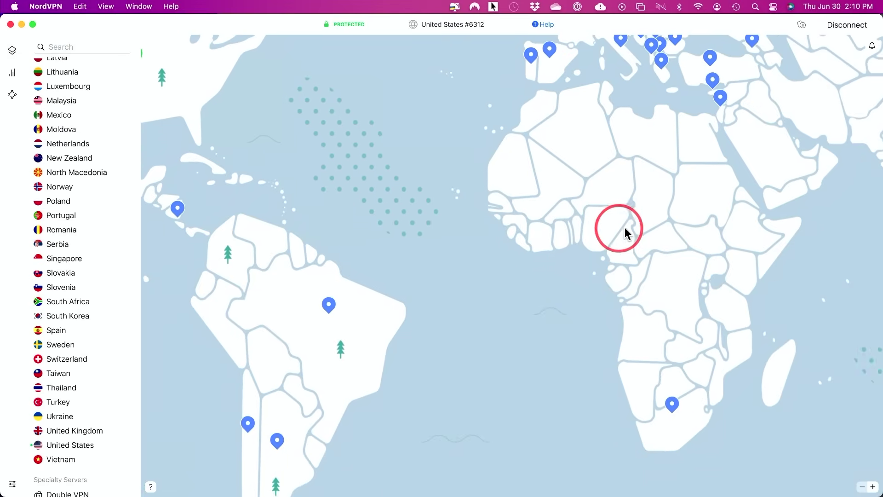
{"action": "left_click_drag", "start_coordinate": [629, 215], "coordinate": [542, 470]}
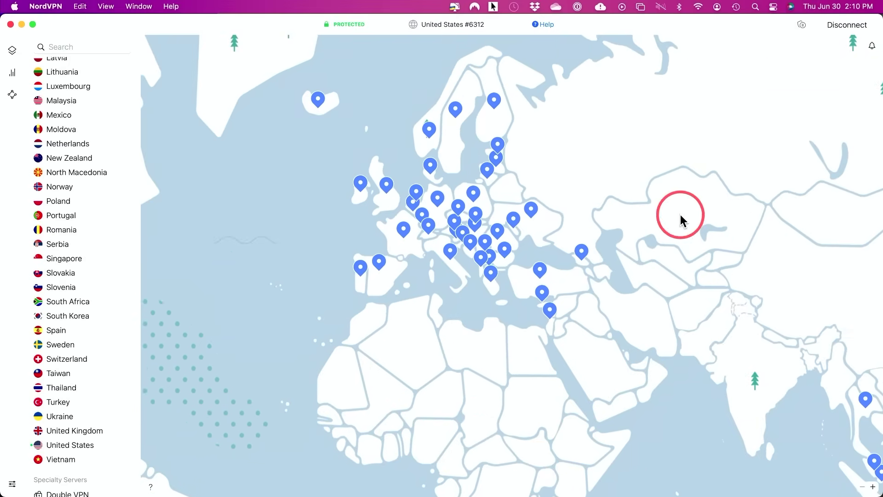
{"action": "left_click_drag", "start_coordinate": [741, 244], "coordinate": [773, 198]}
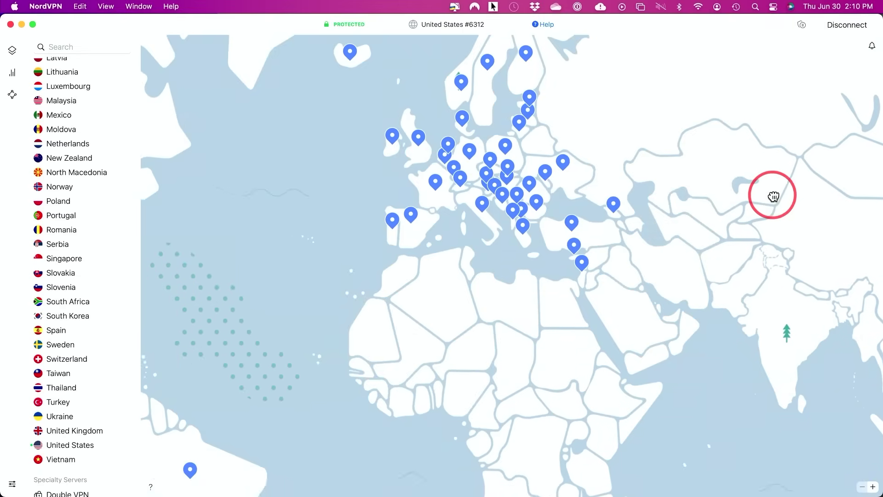
{"action": "left_click_drag", "start_coordinate": [481, 129], "coordinate": [652, 171]}
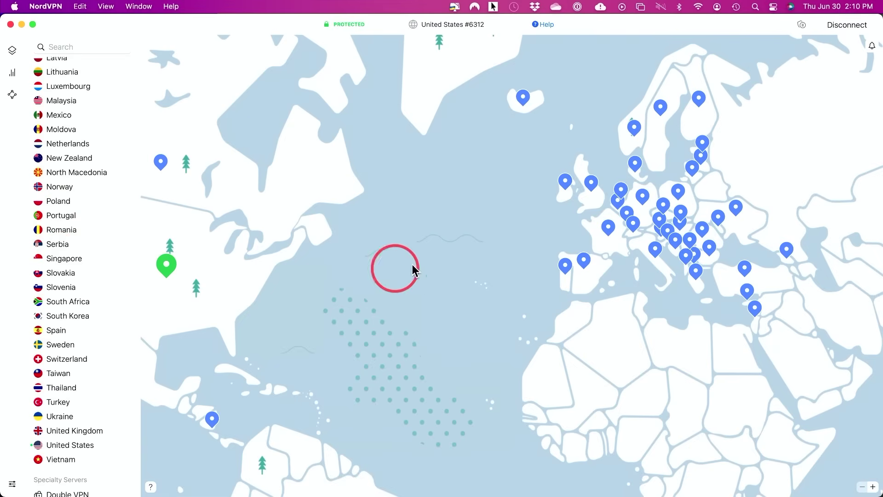
{"action": "left_click", "coordinate": [565, 181]}
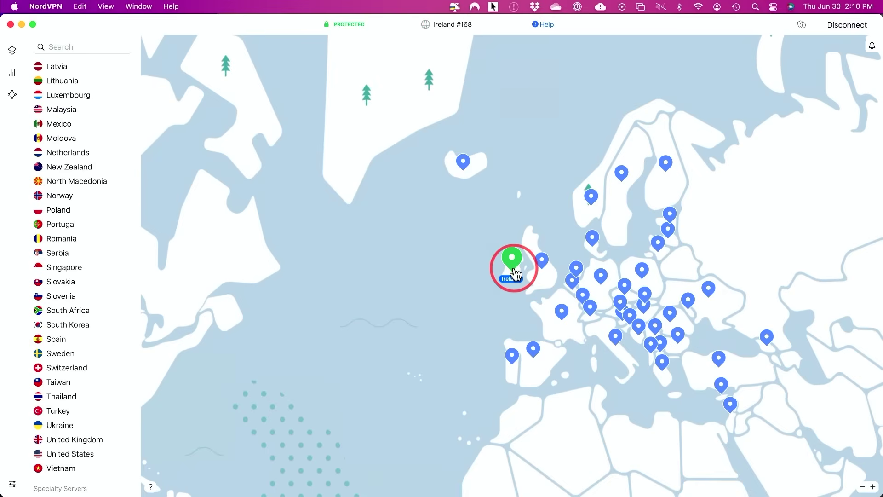
Step: Switch the VPN connection to Brazil #81 and bring Chrome's Google homepage forward
{"action": "scroll", "coordinate": [515, 274], "scroll_direction": "down", "scroll_amount": 10}
{"action": "left_click", "coordinate": [362, 290]}
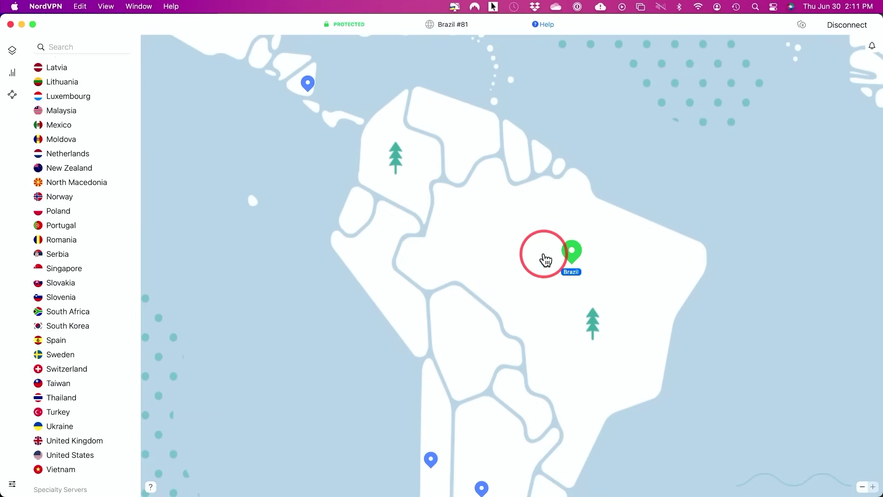
{"action": "key", "text": "super+Tab"}
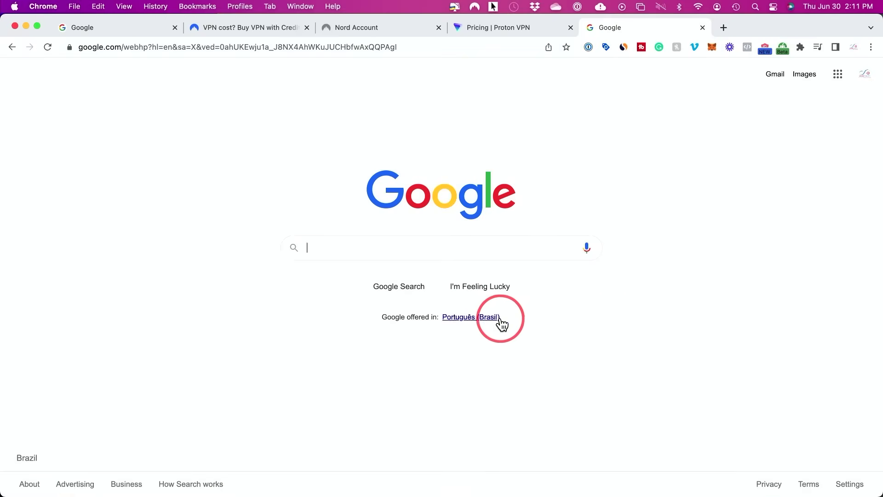
Step: Confirm Google offers Português (Brasil), then return to NordVPN and disconnect
{"action": "left_click_drag", "start_coordinate": [516, 316], "coordinate": [374, 317]}
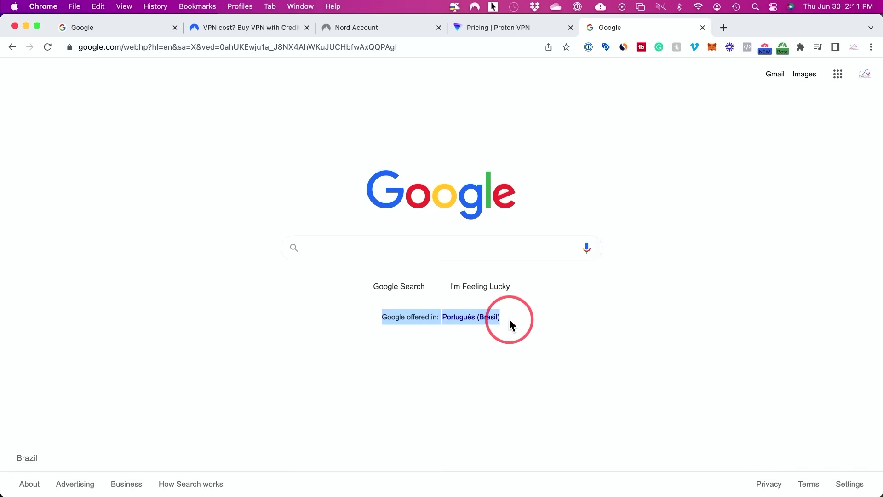
{"action": "key", "text": "super+Tab"}
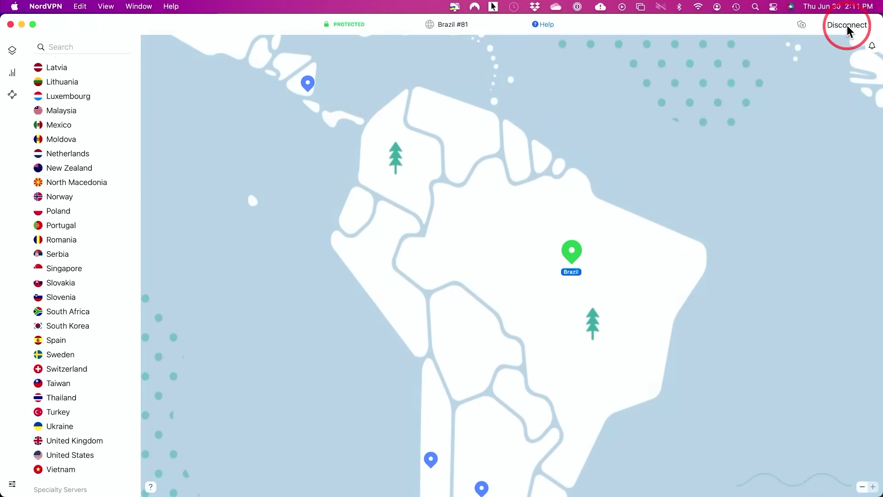
{"action": "left_click", "coordinate": [846, 25]}
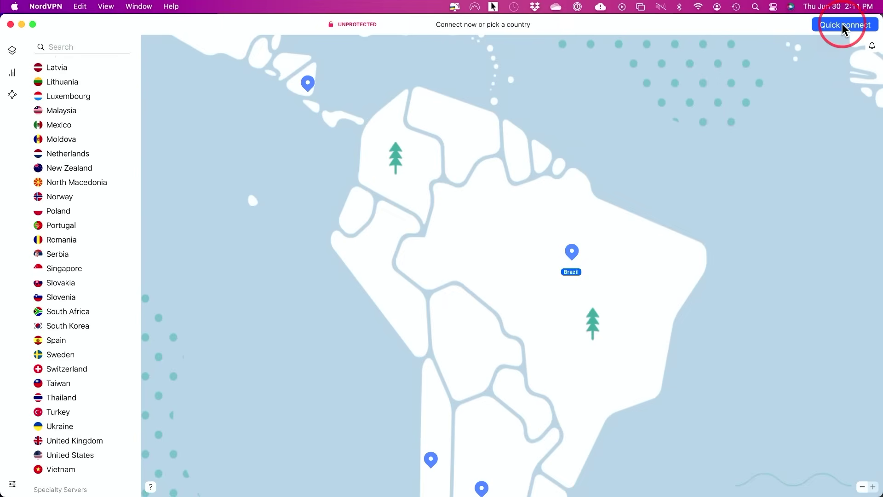
Step: Start a new NordVPN quick connection after leaving Brazil #81
{"action": "left_click", "coordinate": [832, 25]}
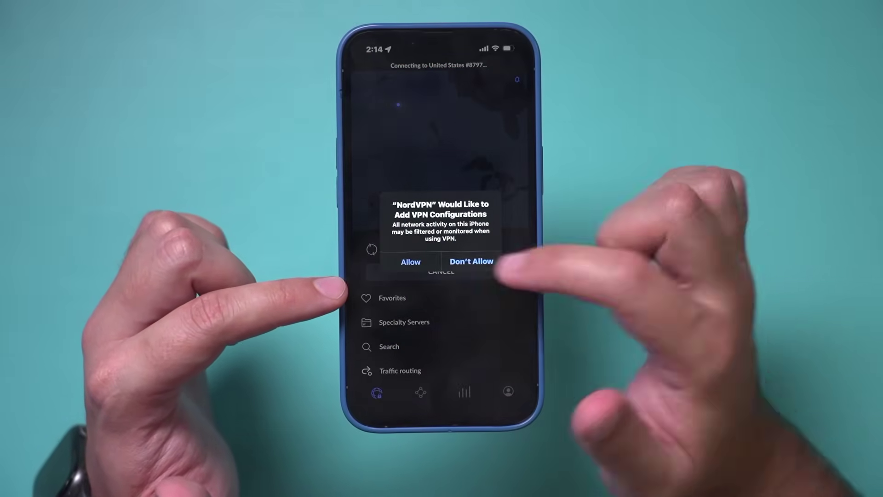
Step: Allow NordVPN to add VPN configurations so it connects to United States #8797
{"action": "left_click", "coordinate": [405, 261]}
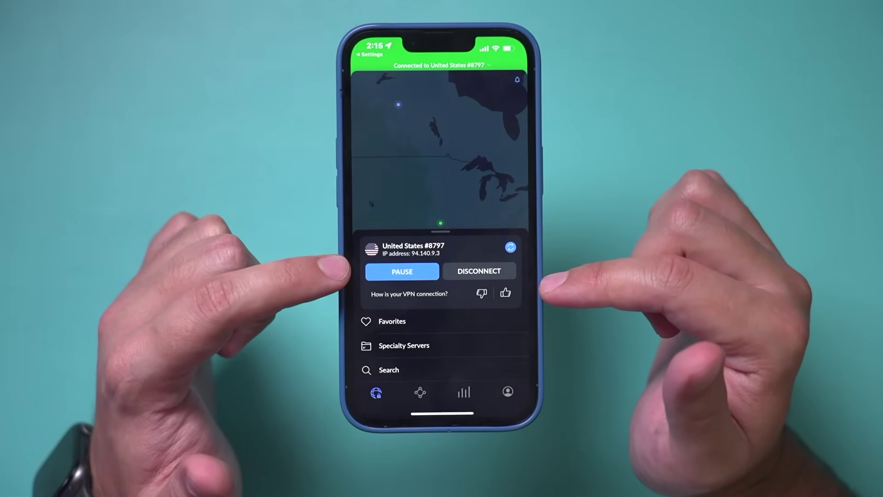
Step: Switch the iPhone VPN connection to France #759 from the country list
{"action": "left_click_drag", "start_coordinate": [483, 271], "coordinate": [515, 208]}
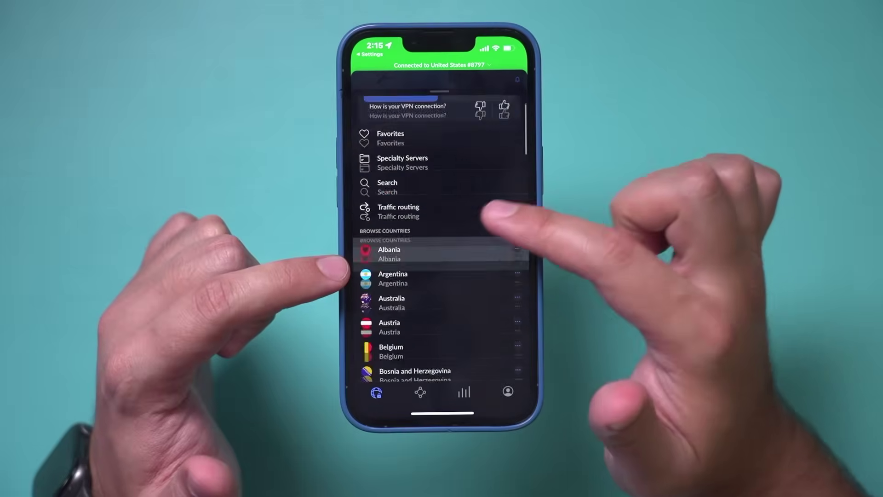
{"action": "scroll", "coordinate": [488, 213], "scroll_direction": "down", "scroll_amount": 5}
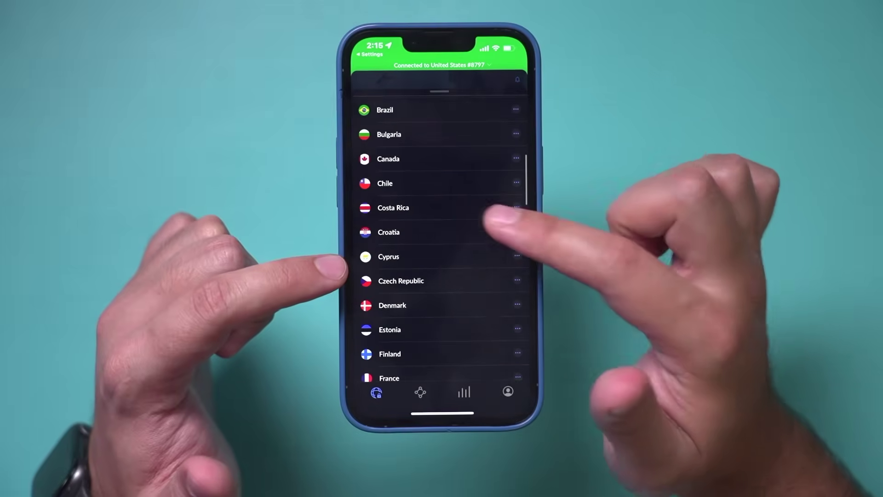
{"action": "scroll", "coordinate": [469, 316], "scroll_direction": "down", "scroll_amount": 2}
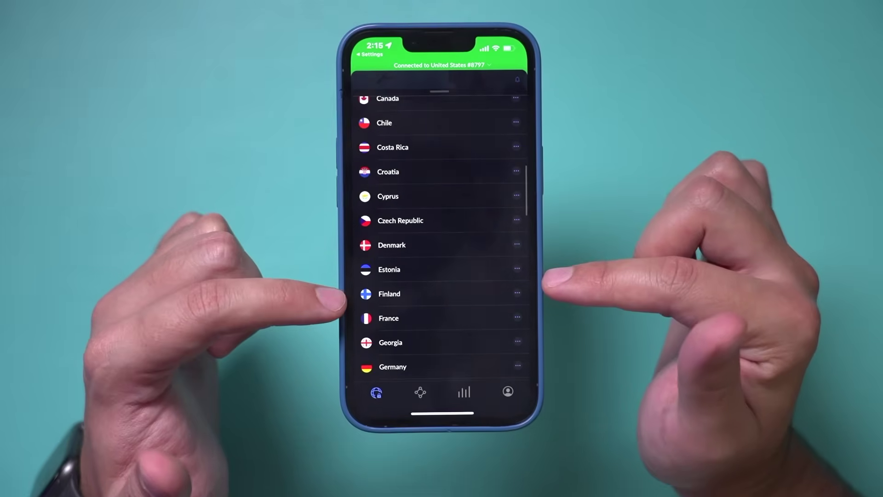
{"action": "scroll", "coordinate": [483, 276], "scroll_direction": "down", "scroll_amount": 2}
{"action": "left_click", "coordinate": [501, 281]}
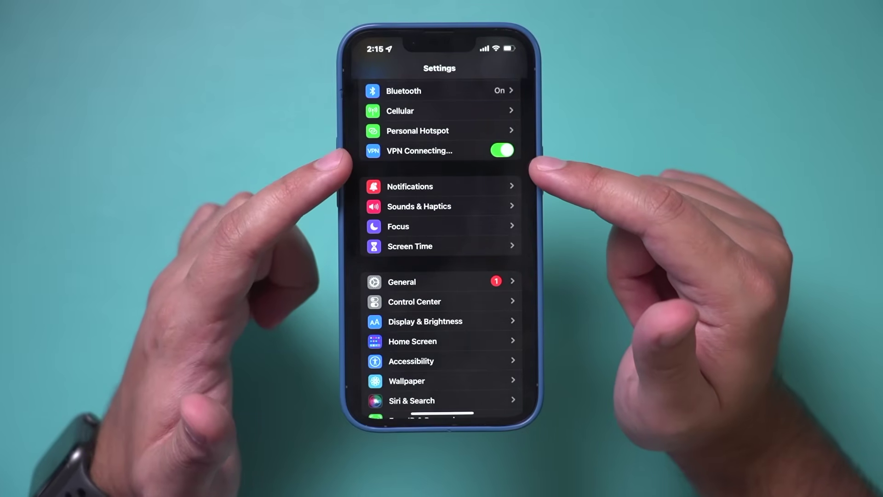
Step: Switch the VPN toggle off in iOS Settings
{"action": "left_click", "coordinate": [502, 150]}
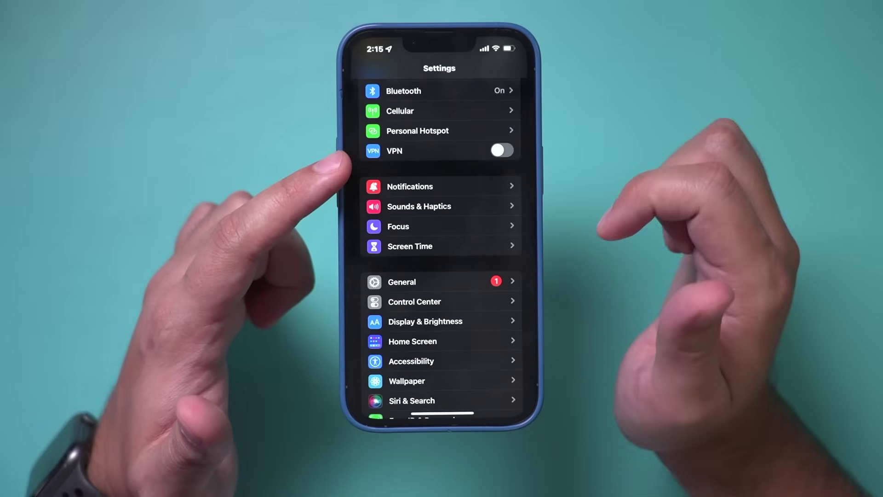